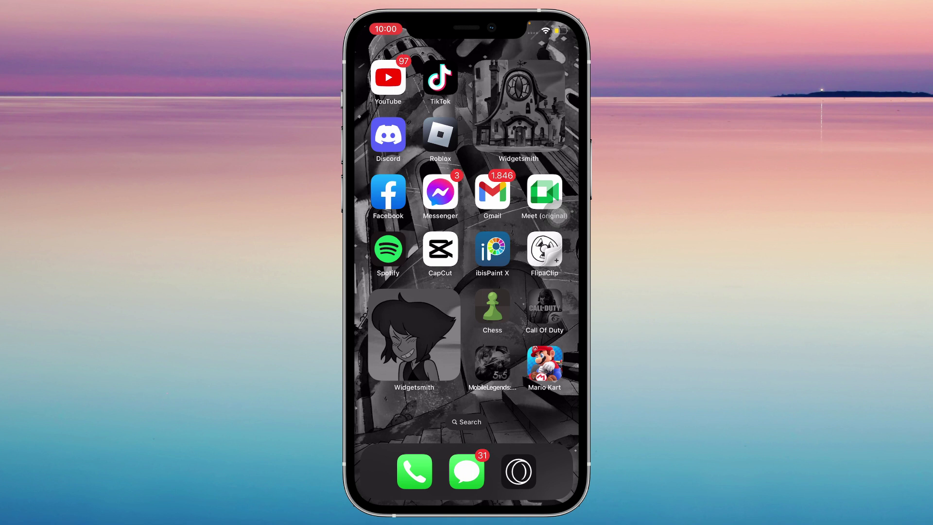
Swipe to the home screen page with Instagram, Snapchat and WhatsApp
drag(554, 241, 394, 240)
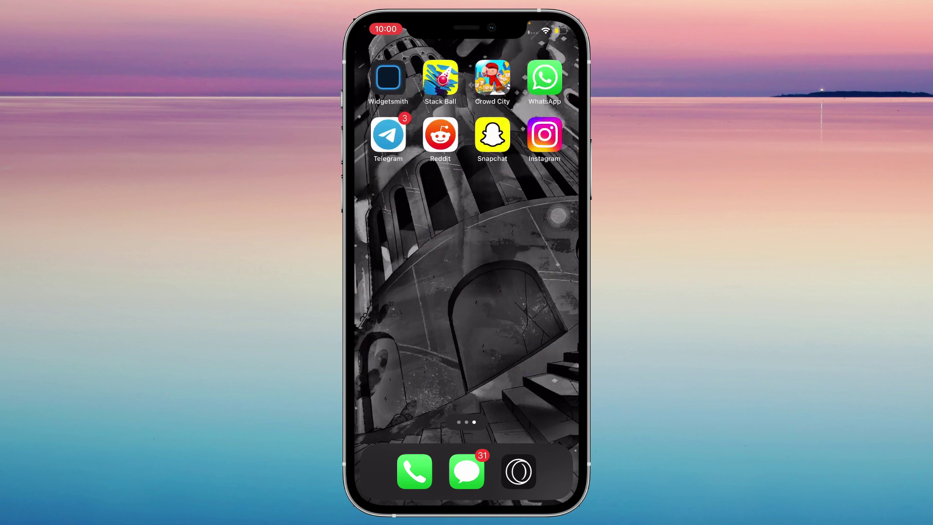
Launch Instagram and start a new post from the home feed
click(545, 135)
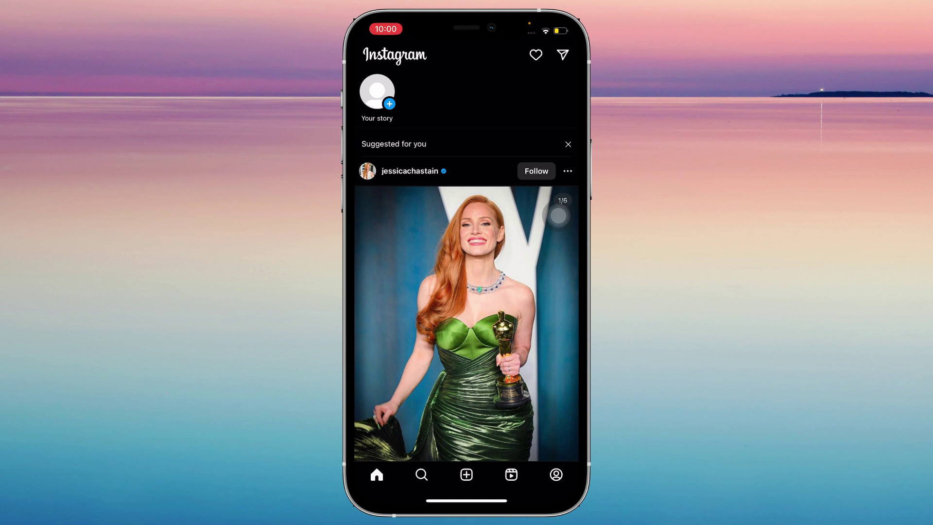
click(467, 475)
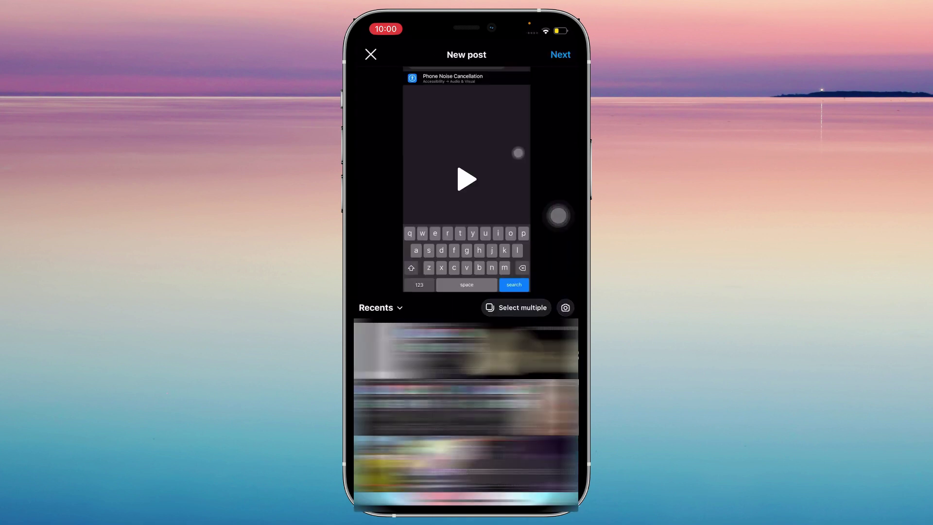
Switch from New post to the STORY camera and choose Boomerang
click(564, 307)
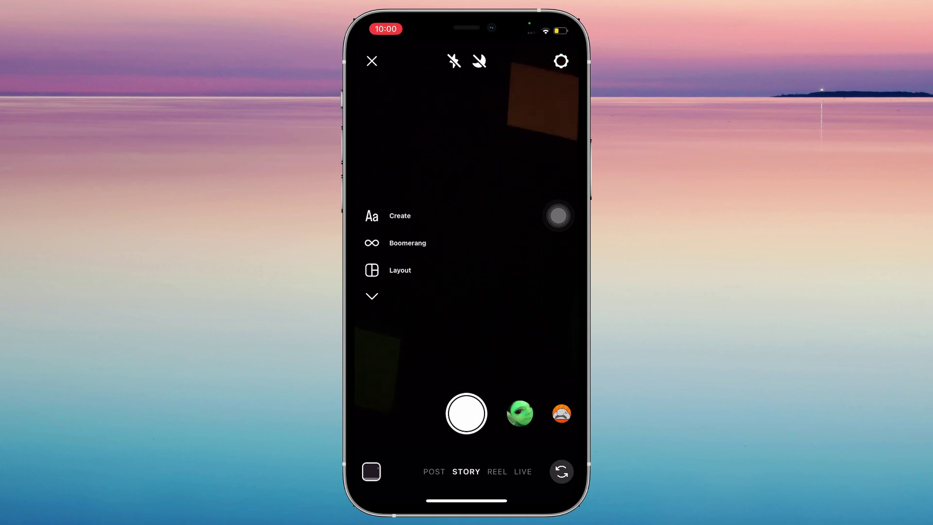
click(406, 243)
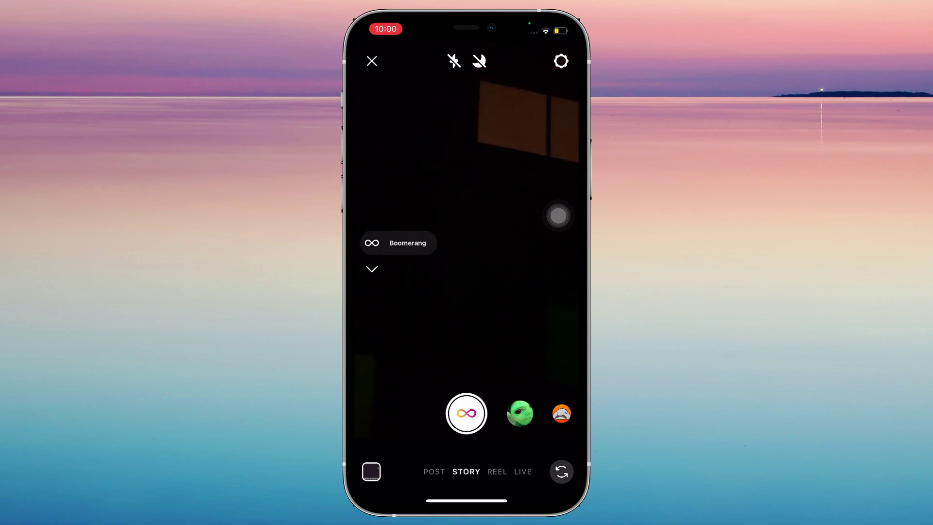